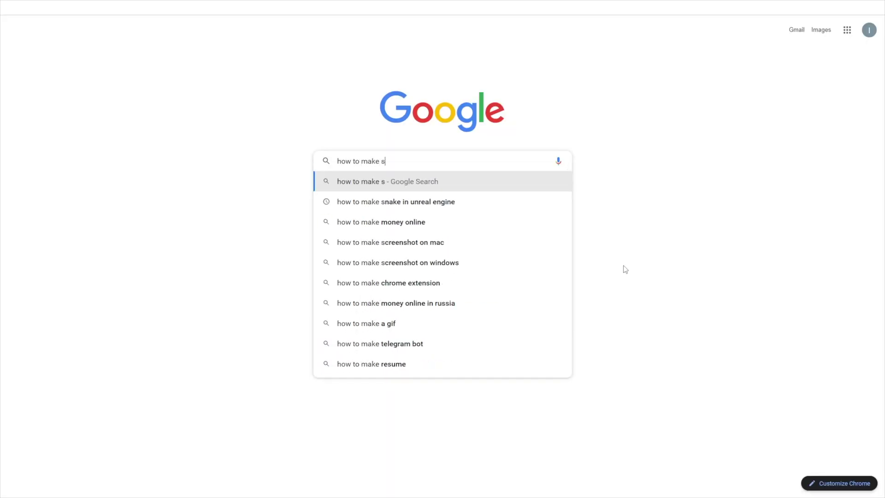
# Search for slither.io and snake game Unreal Engine tutorials, then scroll through the video results.
pyautogui.write('litherio i')
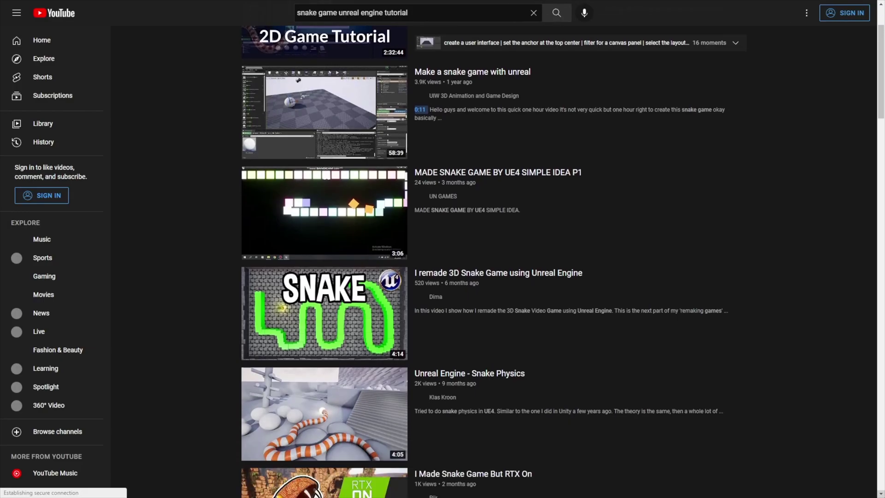
pyautogui.scroll(-6, 442, 249)
pyautogui.scroll(-9, 442, 248)
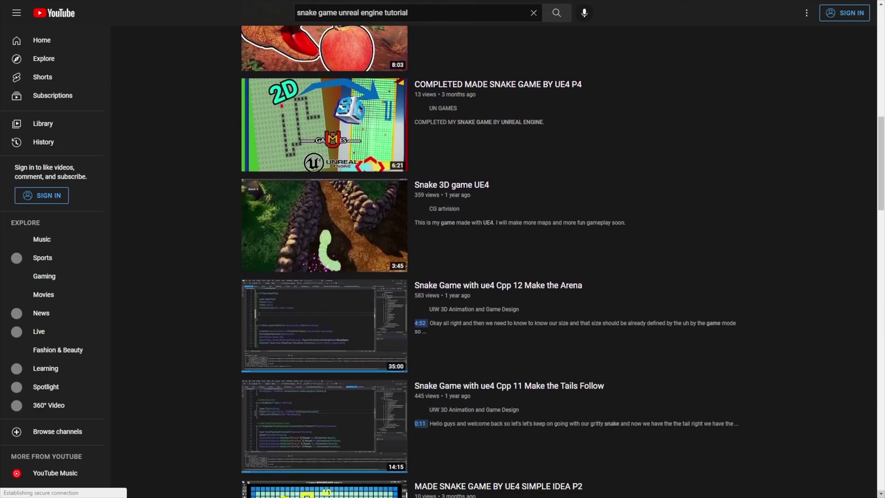
pyautogui.scroll(-7, 443, 249)
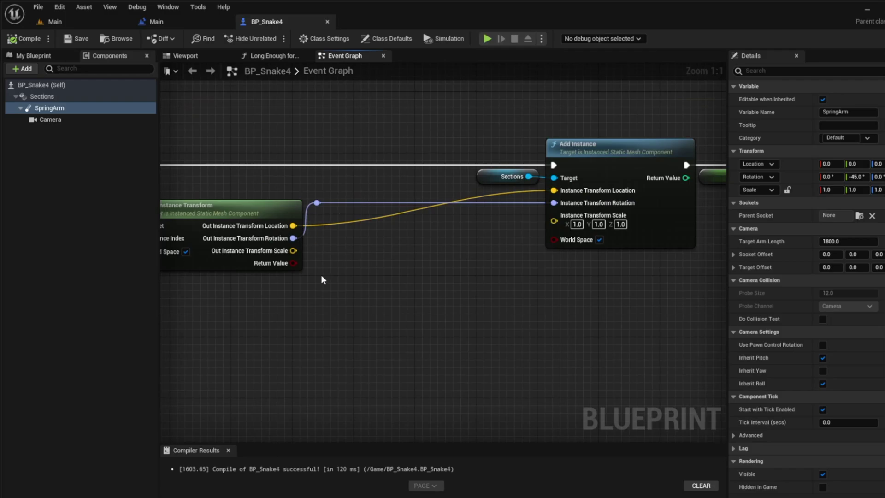
# In M_Food, select the Color and Intensity nodes together, then deselect them to review the material properties.
pyautogui.moveTo(259, 309); pyautogui.dragTo(350, 224)
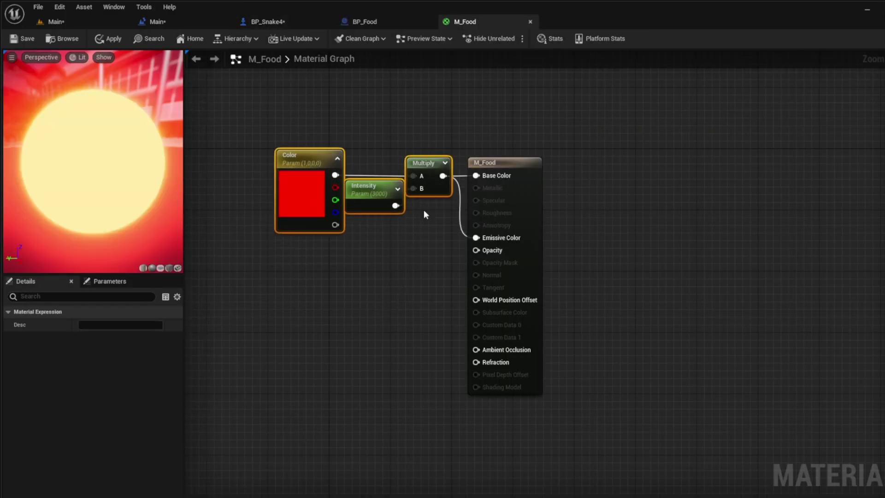
pyautogui.click(423, 220)
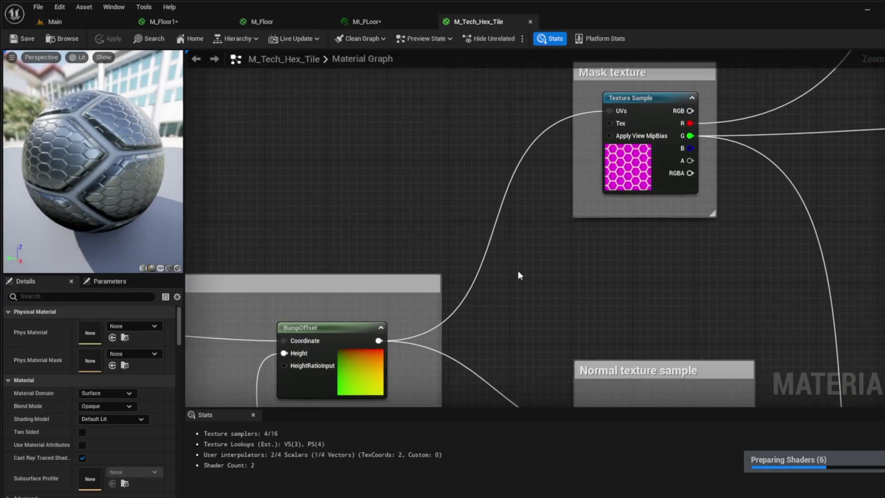
pyautogui.scroll(-2, 519, 273)
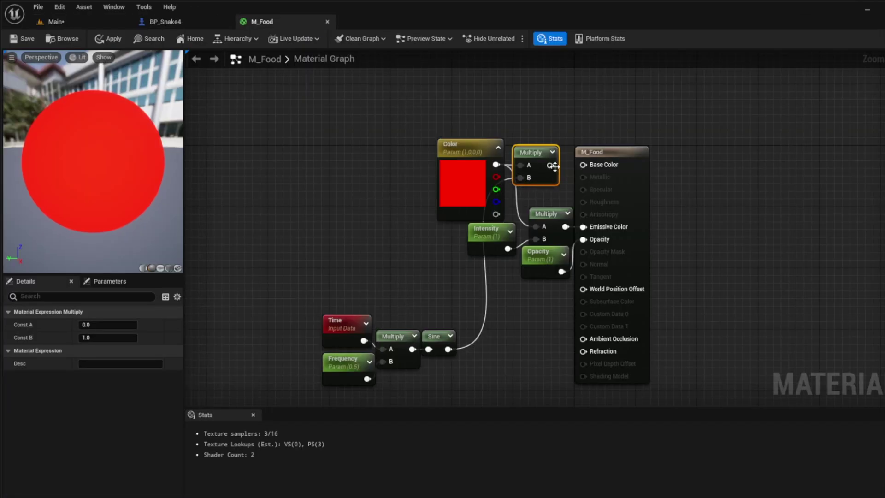
# Pull a new connection from the Multiply node's output in M_Food.
pyautogui.moveTo(550, 165); pyautogui.dragTo(531, 225)
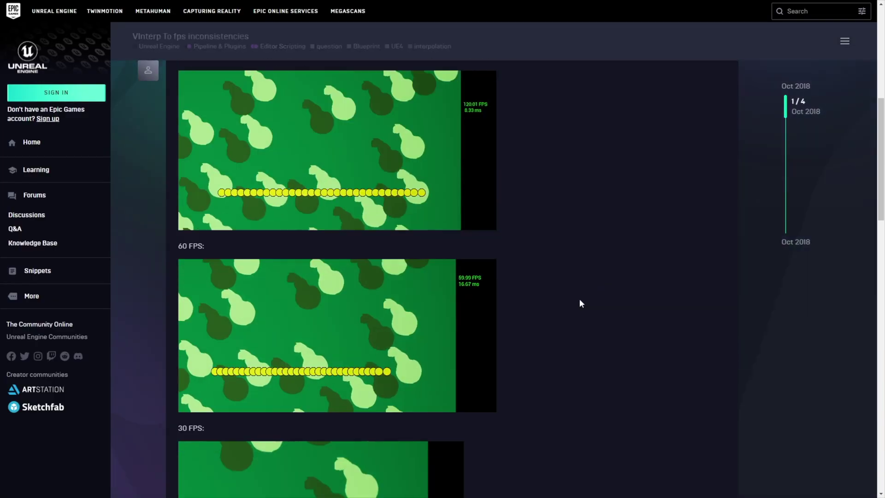
# Read through the forum thread on making VInterp To frame-rate independent.
pyautogui.scroll(-10, 578, 302)
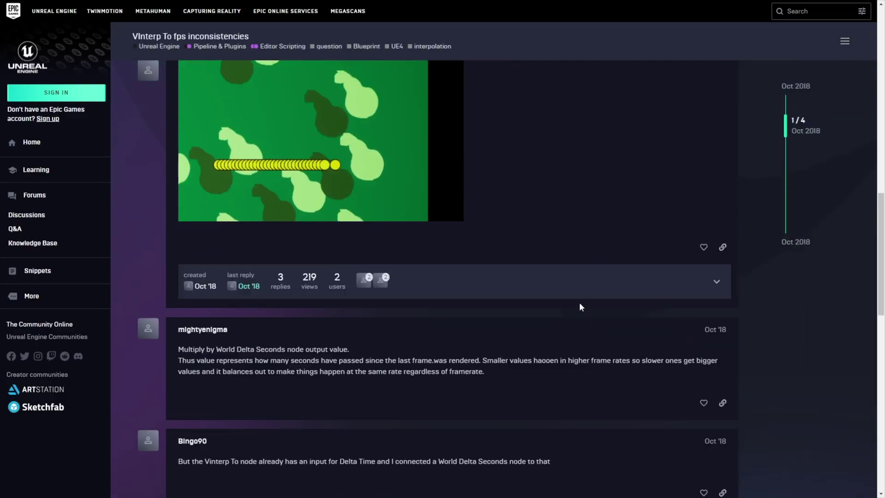
pyautogui.scroll(3, 578, 306)
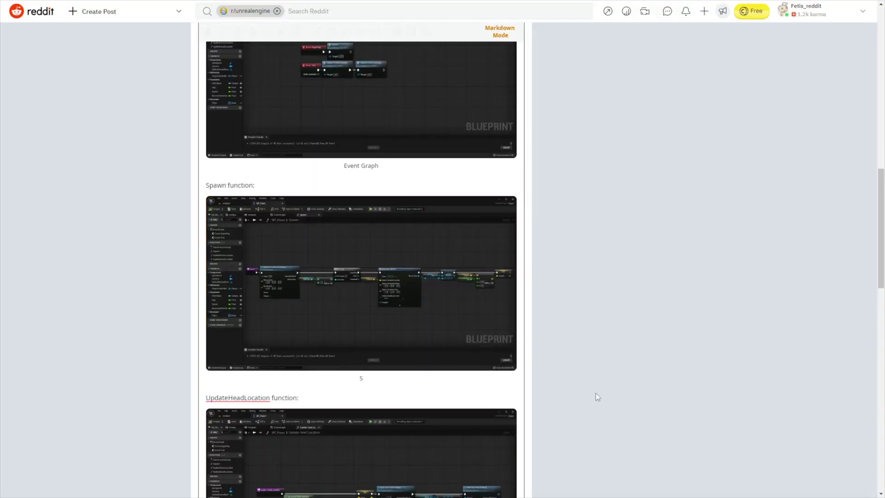
pyautogui.write('unction')
pyautogui.scroll(-5, 595, 393)
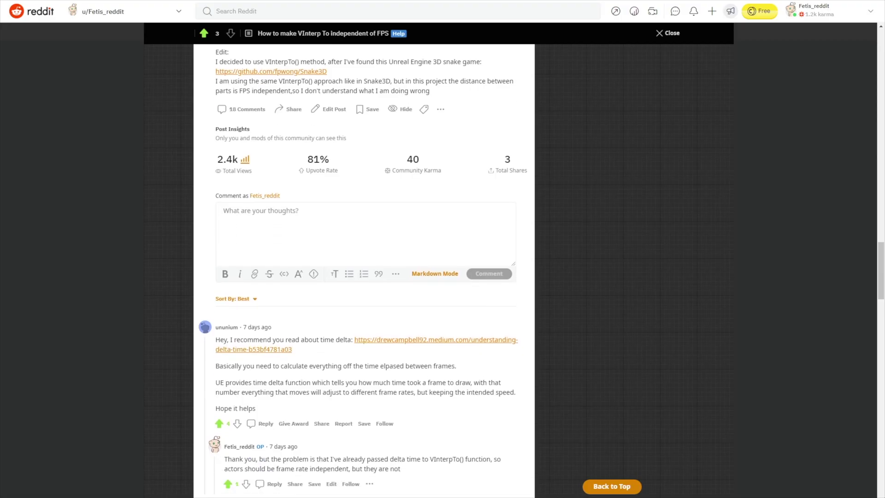
pyautogui.scroll(-3, 359, 258)
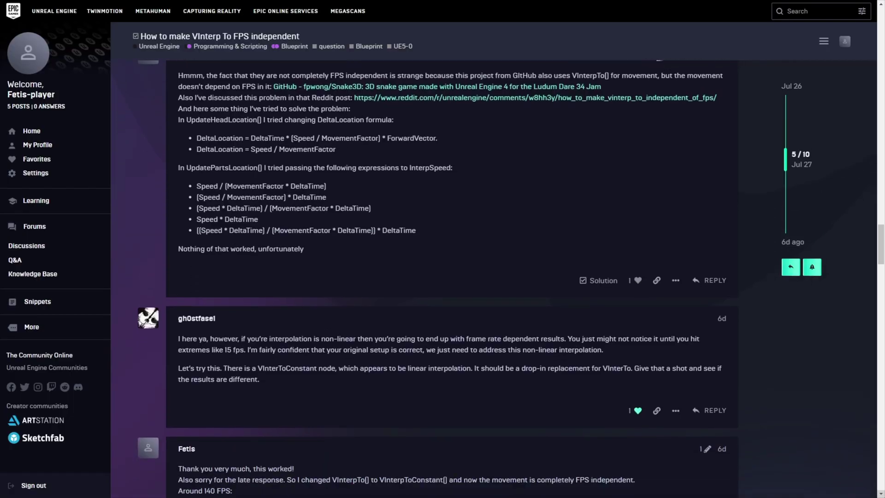
pyautogui.scroll(-3, 452, 276)
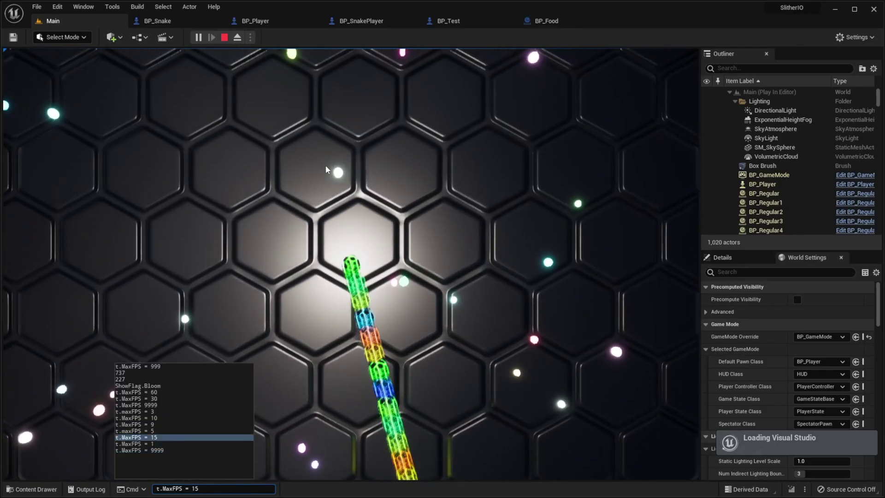
# Cap the game at 15 FPS with t.MaxFPS 15, rerun it, and read further replies.
pyautogui.press('Return')
pyautogui.press('Up')
pyautogui.press('Return')
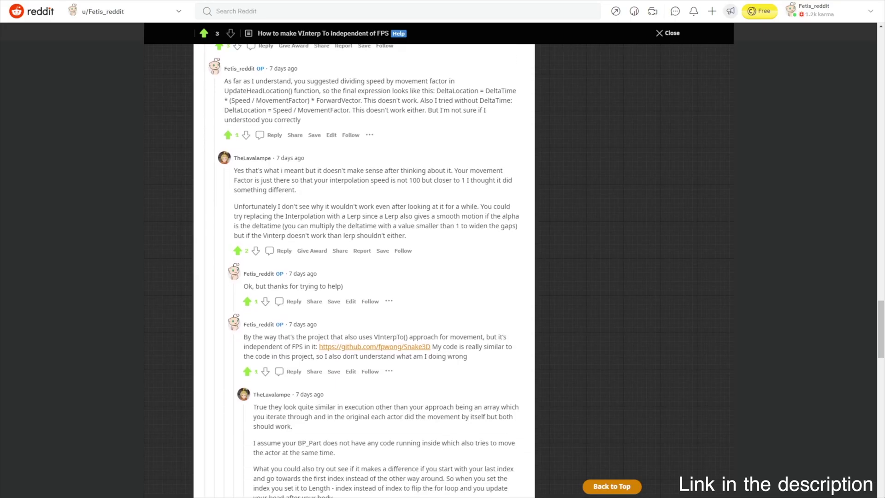
pyautogui.scroll(-1, 364, 276)
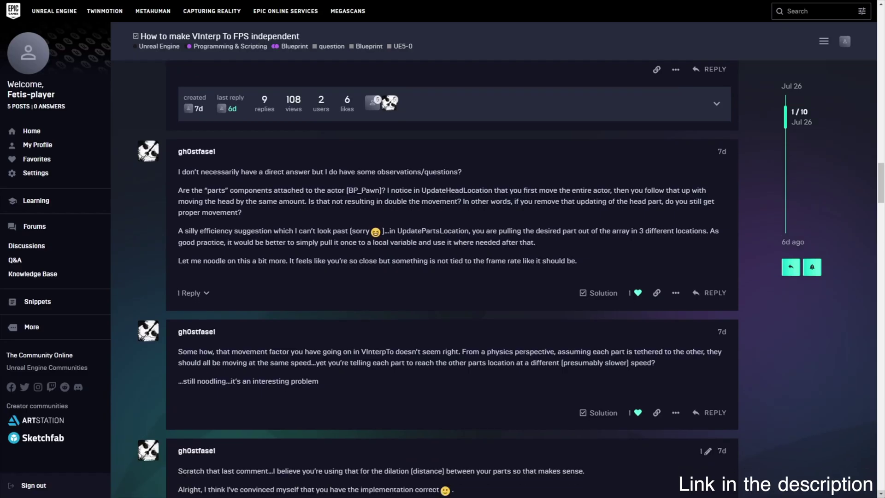
pyautogui.scroll(-5, 452, 277)
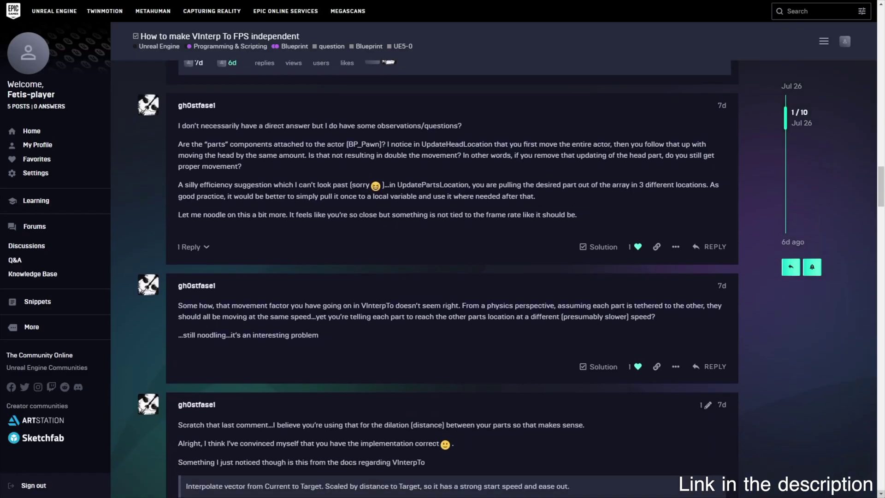
pyautogui.scroll(-7, 451, 276)
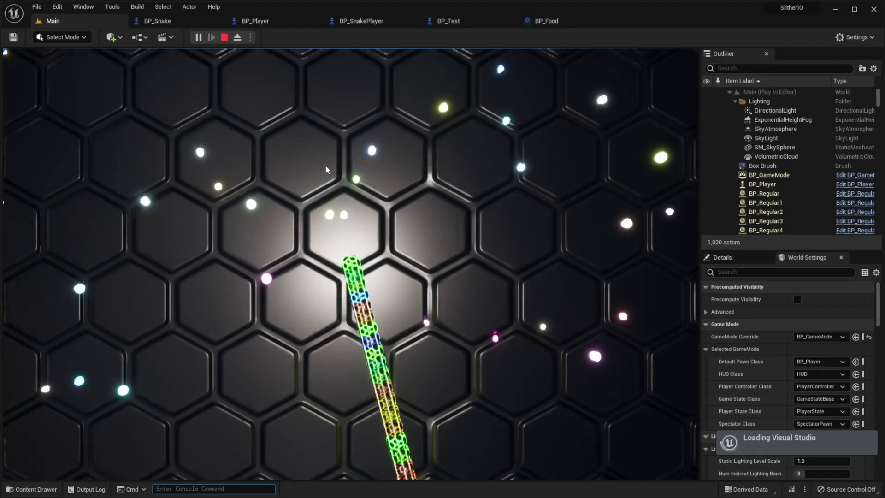
# Show the frame rate with 'stat fps' during play, then pick a snake skin and return to the menu.
pyautogui.press('`')
pyautogui.write('stat fps')
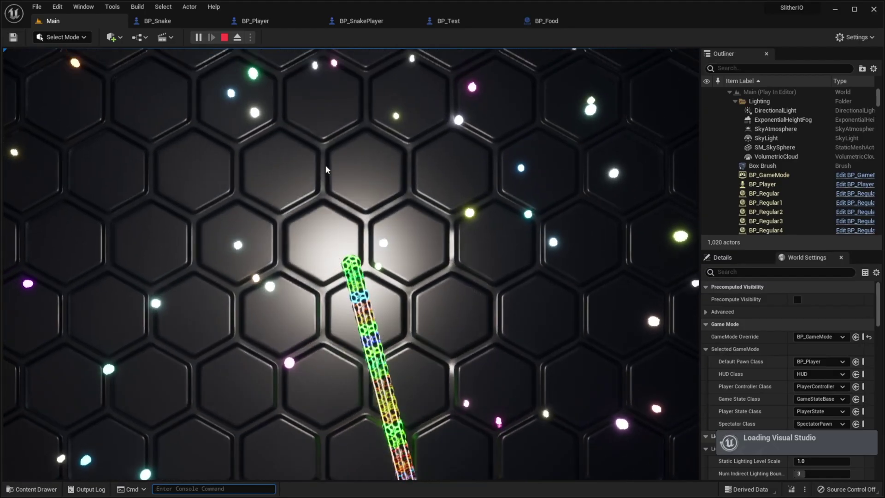
pyautogui.press('Return')
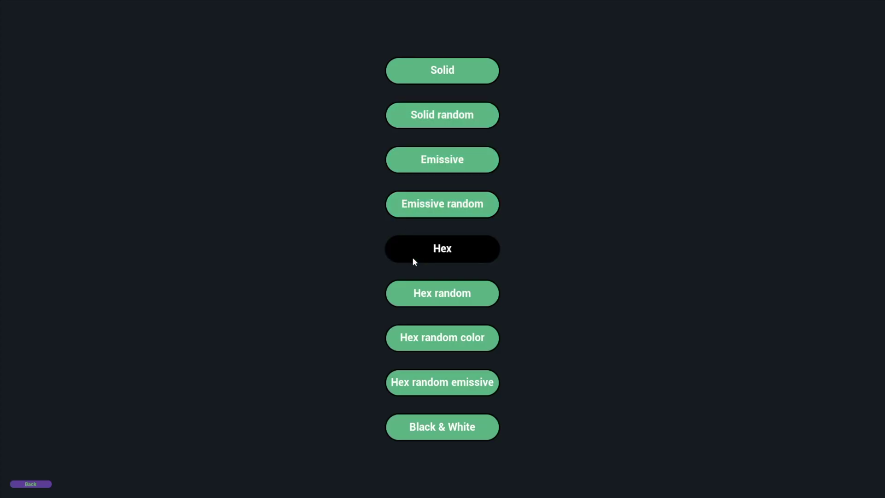
pyautogui.click(412, 333)
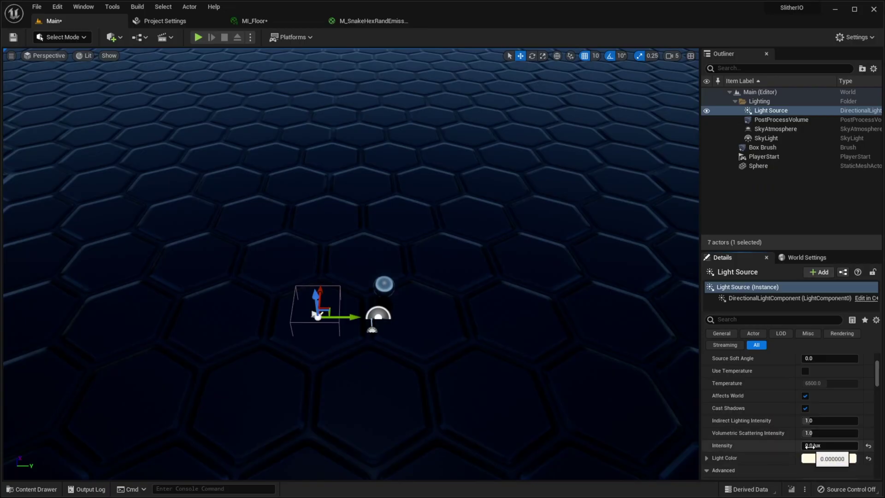
# Adjust the Light Source intensity and enable Use Hardware Ray Tracing.
pyautogui.moveTo(807, 446); pyautogui.dragTo(827, 446)
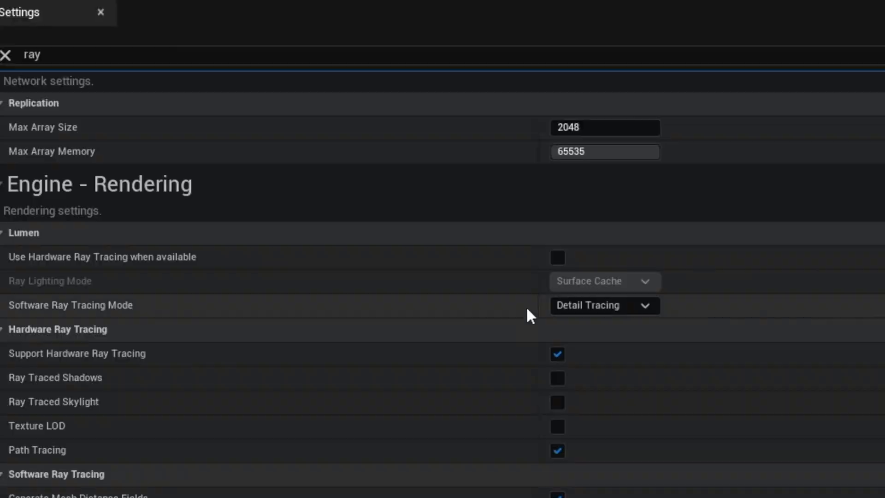
pyautogui.click(557, 258)
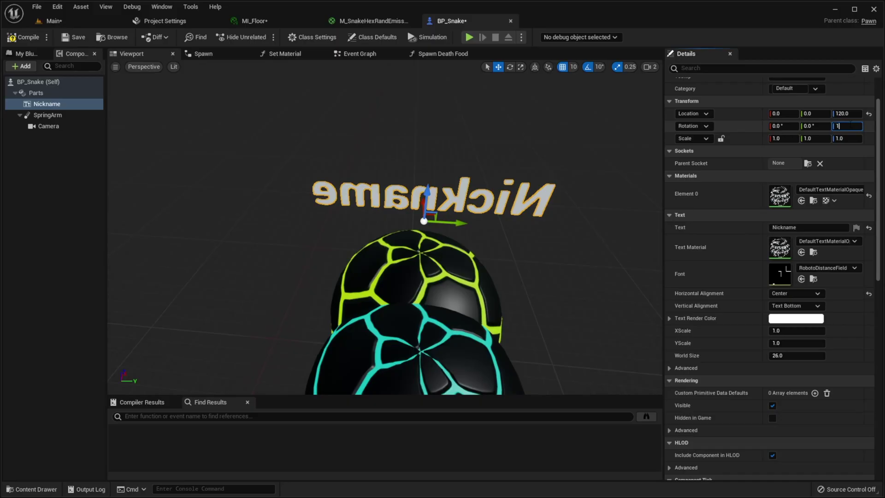
# Set the Nickname text rotation Z to 180°, then check the snake skin list from the menu.
pyautogui.write('80')
pyautogui.press('Return')
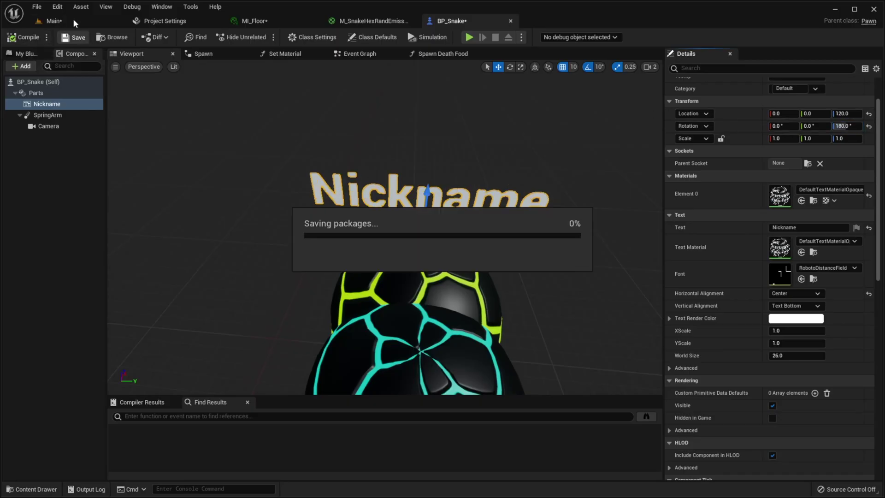
pyautogui.click(32, 484)
pyautogui.click(46, 485)
# Enter a player nickname and start a game from the slide.io main menu.
pyautogui.write('Fetis')
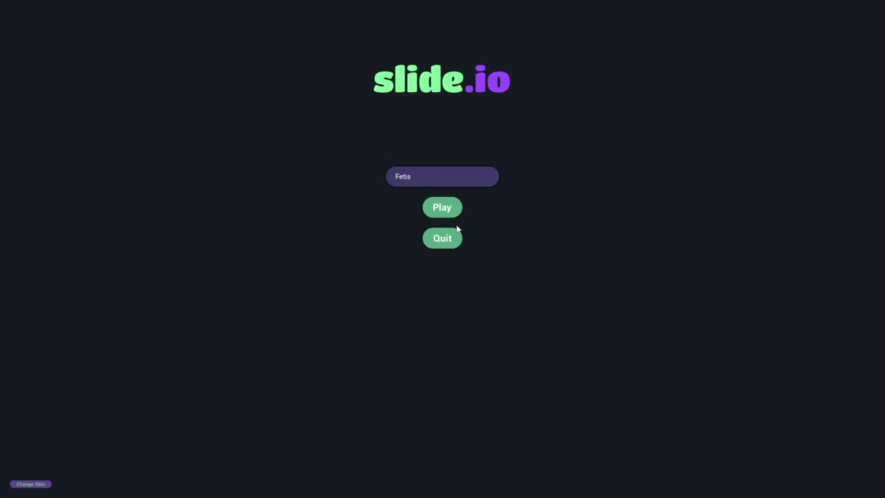
pyautogui.click(450, 203)
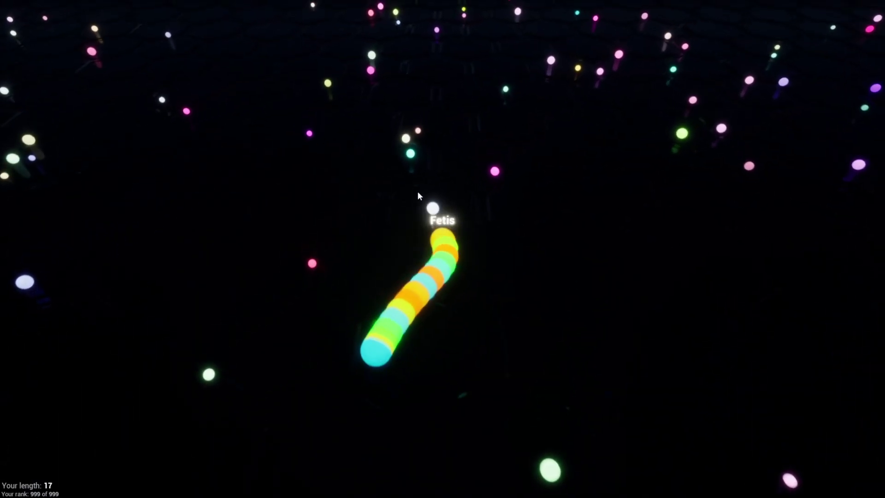